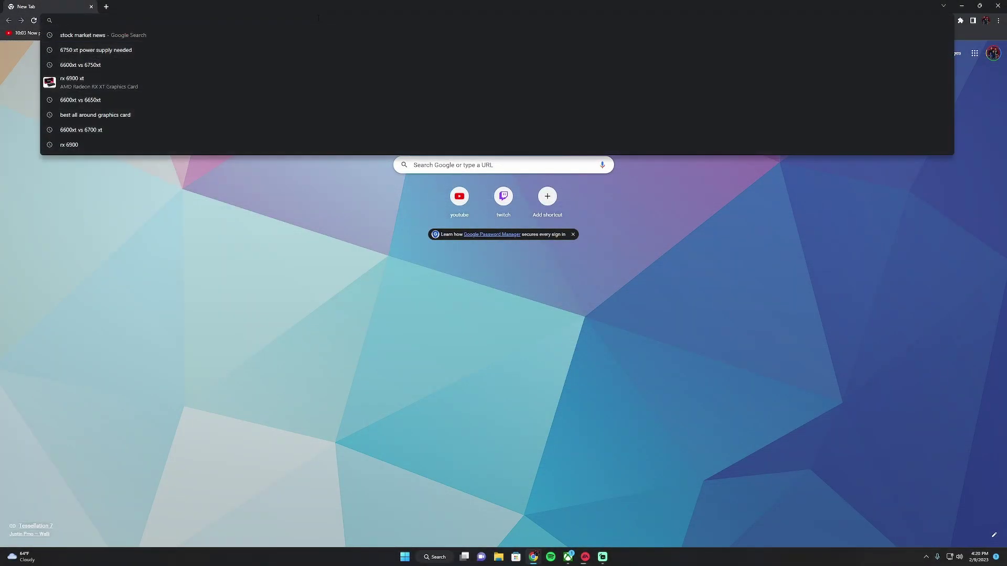
# Load the AMD homepage by entering AMD.COM in Chrome's address bar.
pyautogui.write('AMD.COM')
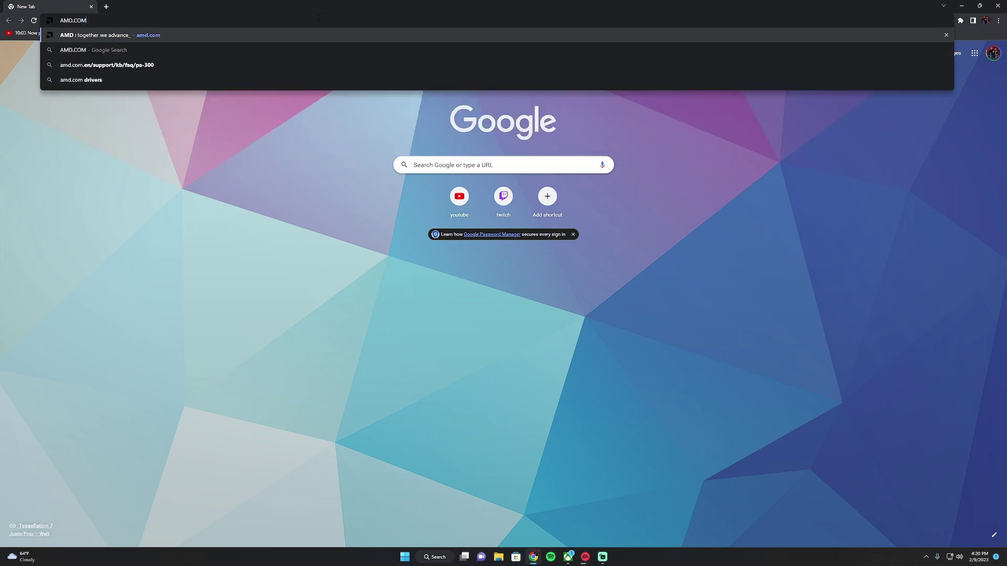
pyautogui.press('Return')
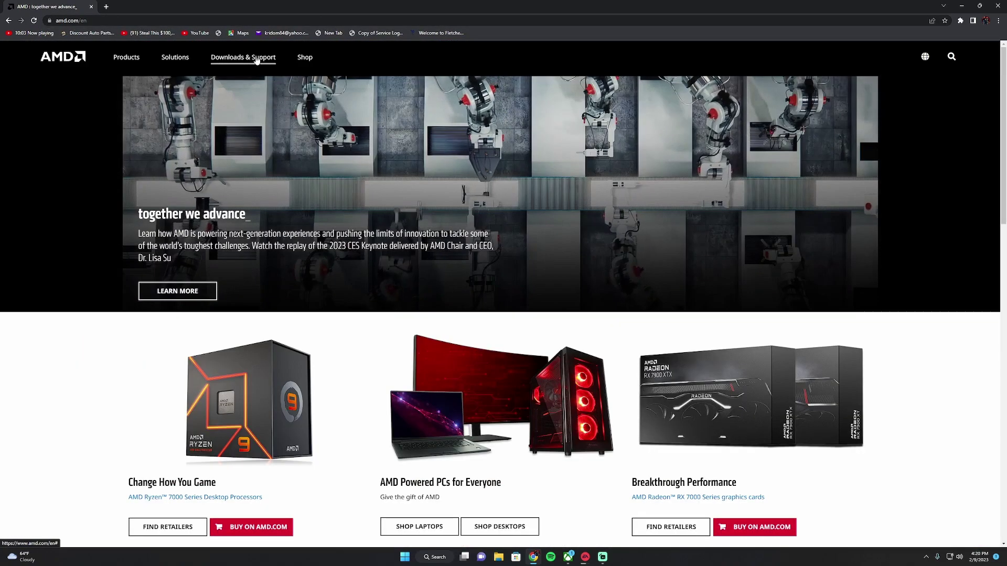
# Find drivers for Graphics > RX 6000 Series > RX 6600 Series > RX 6600 XT.
pyautogui.click(257, 60)
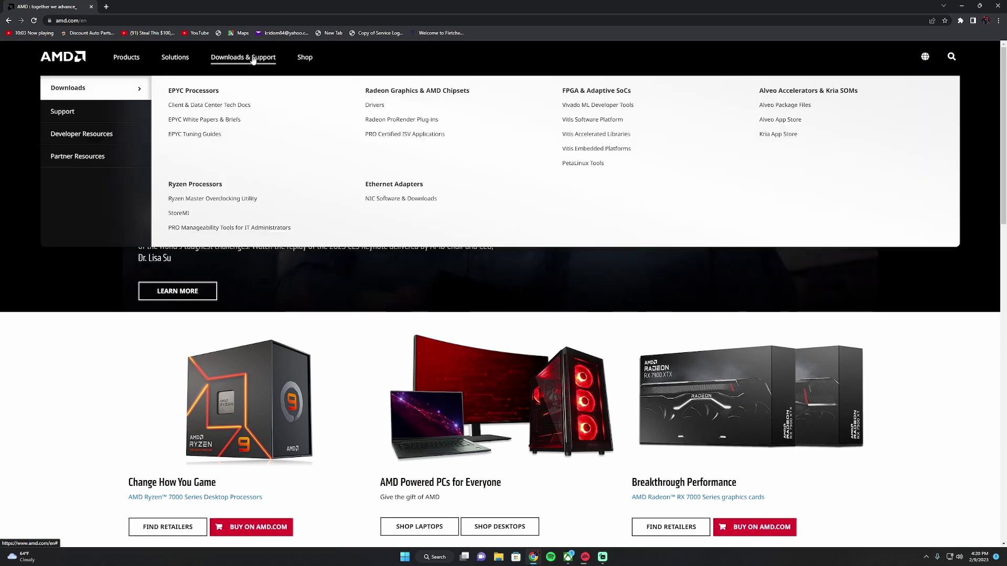
pyautogui.click(376, 107)
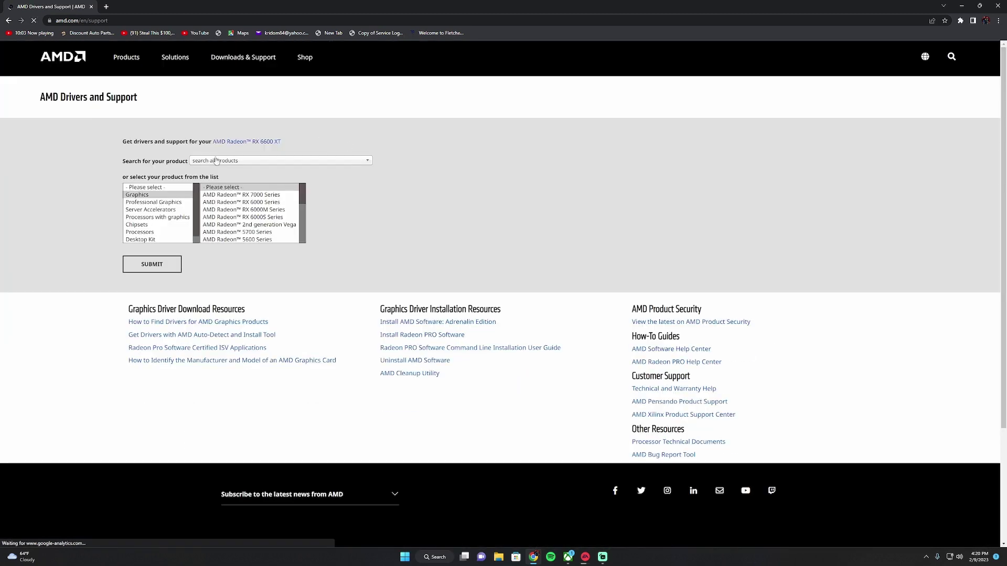
pyautogui.click(136, 196)
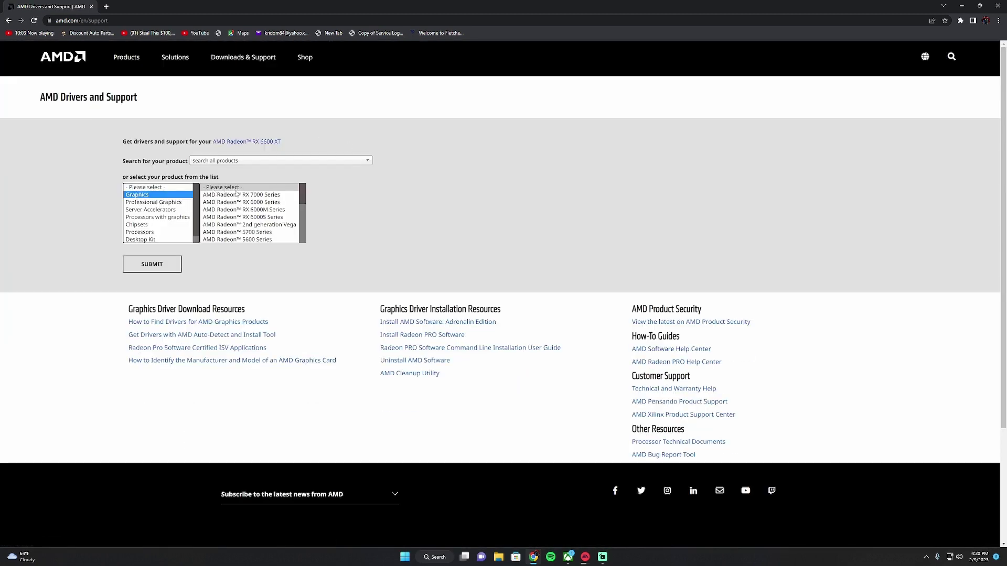
pyautogui.click(255, 203)
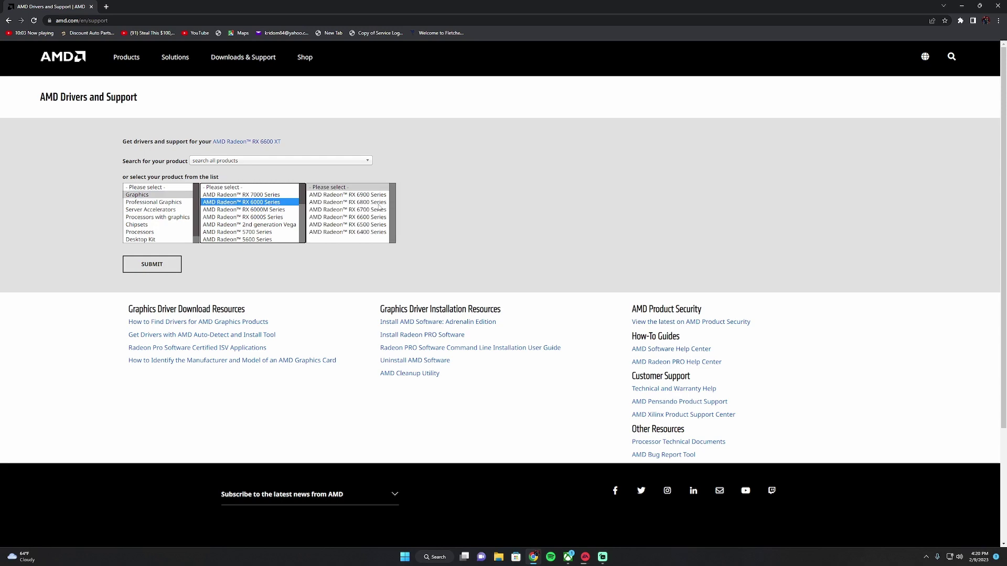
pyautogui.click(366, 217)
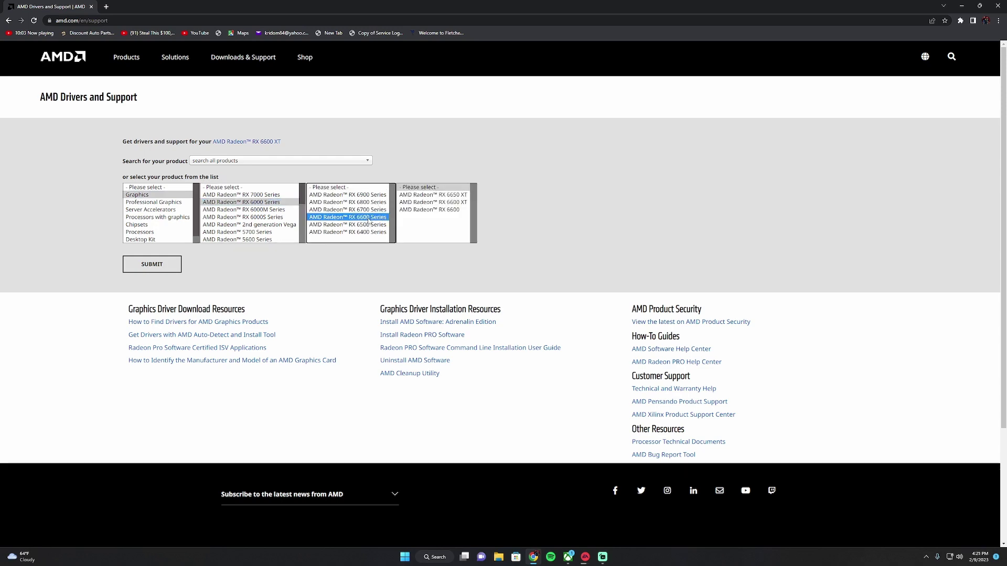
pyautogui.click(447, 204)
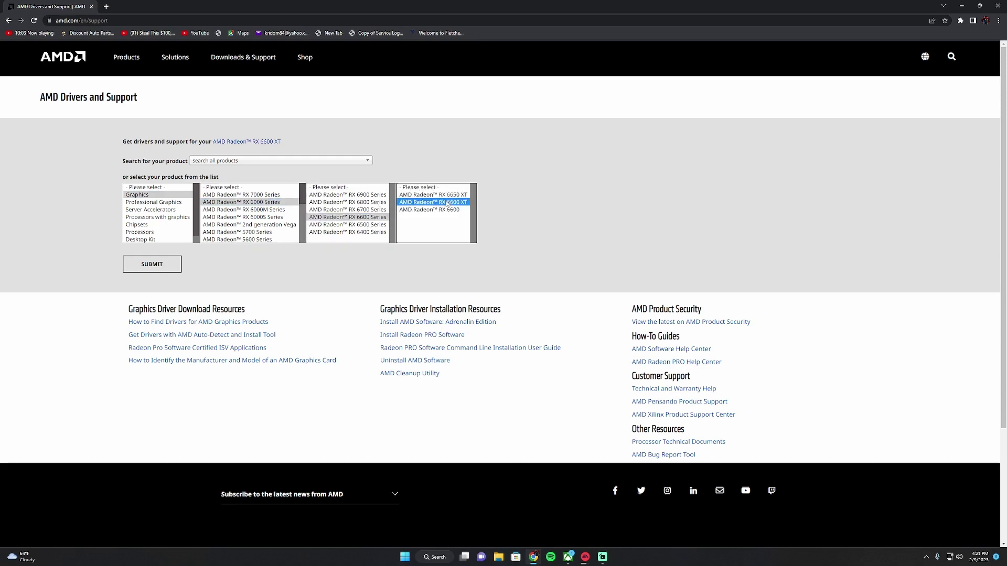
pyautogui.click(157, 265)
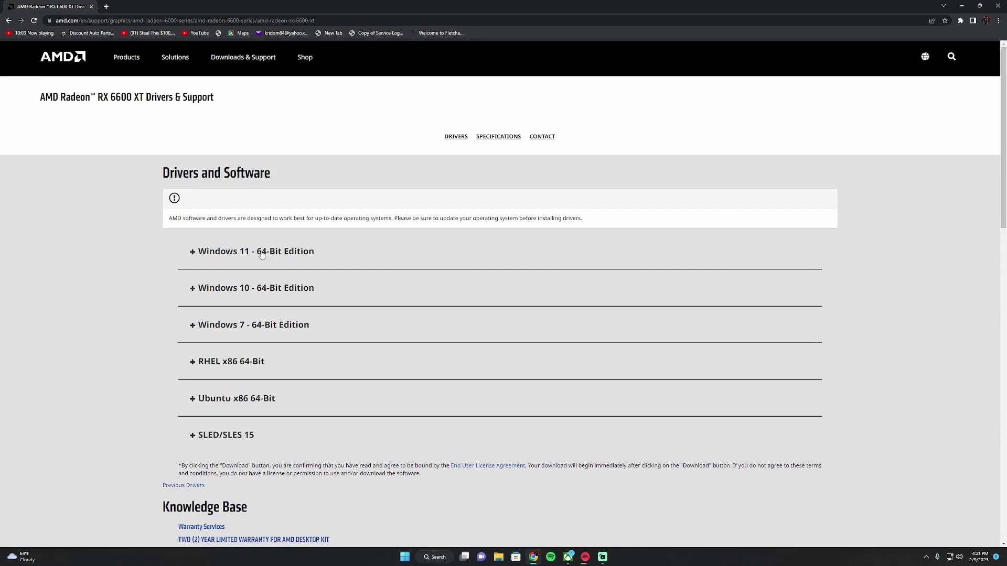
# Download the Adrenalin 22.11.2 driver for Windows 11 64-bit, then minimize Chrome.
pyautogui.click(206, 251)
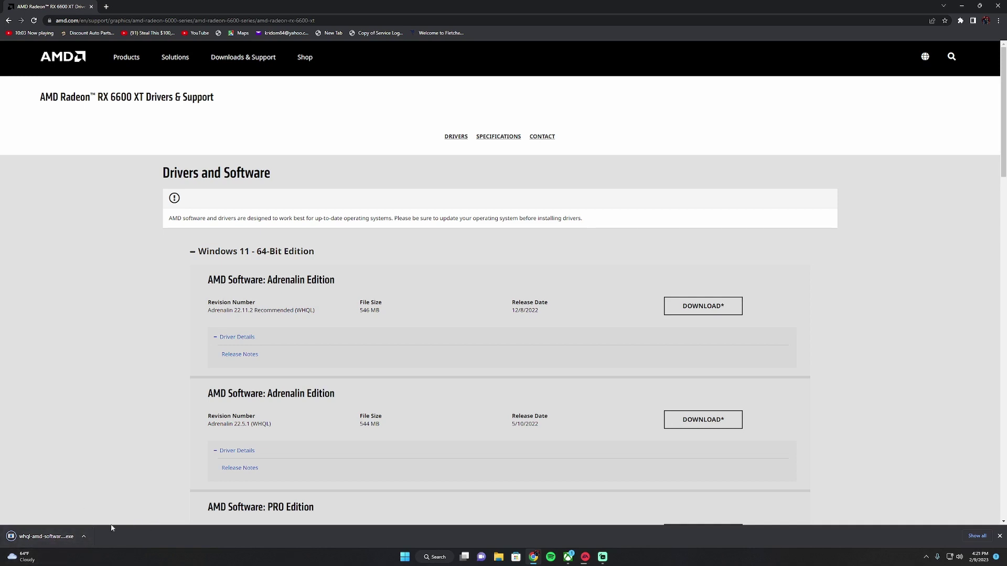
pyautogui.click(82, 539)
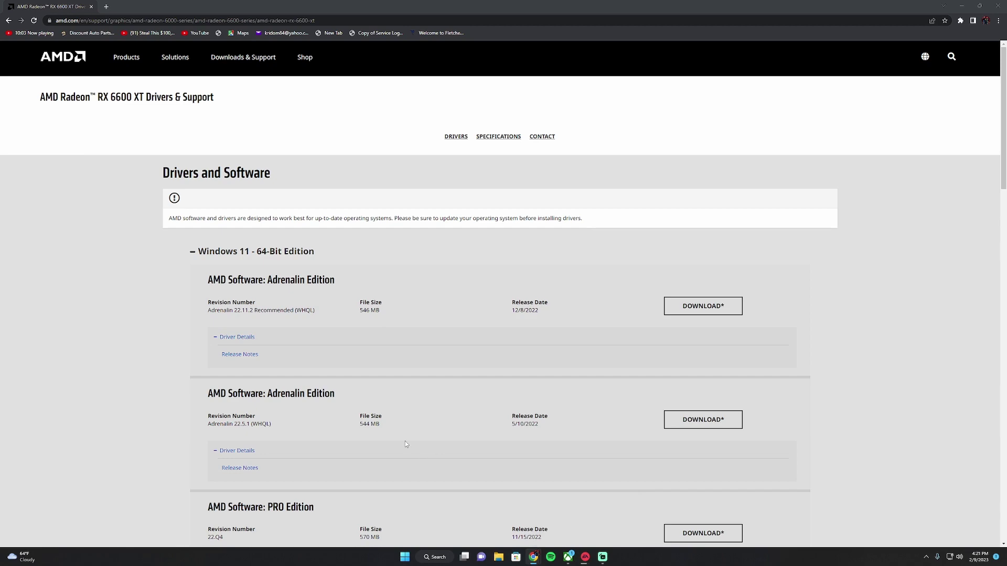
pyautogui.click(957, 10)
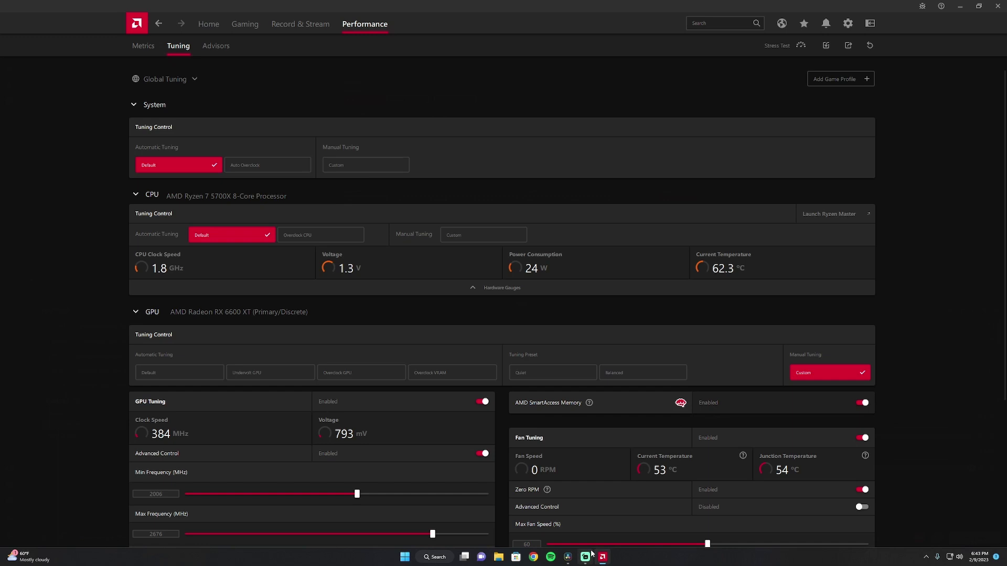
# Install Adrenalin Edition 22.11.2 into the default destination folder.
pyautogui.moveTo(592, 553)
# Re-enable Power Tuning and keep the GPU power limit at its 20% maximum.
pyautogui.scroll(-3, 342, 282)
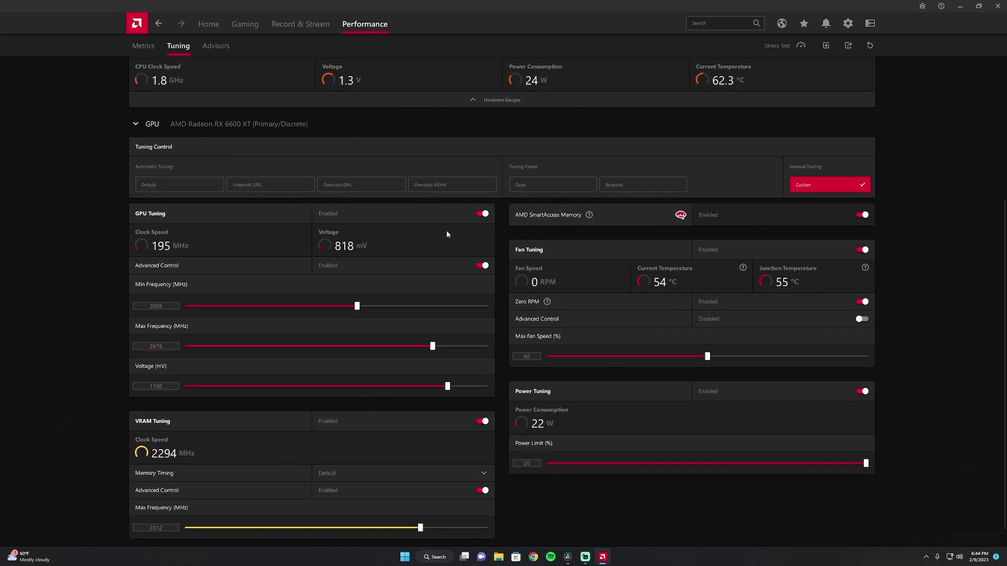
pyautogui.scroll(-1, 616, 384)
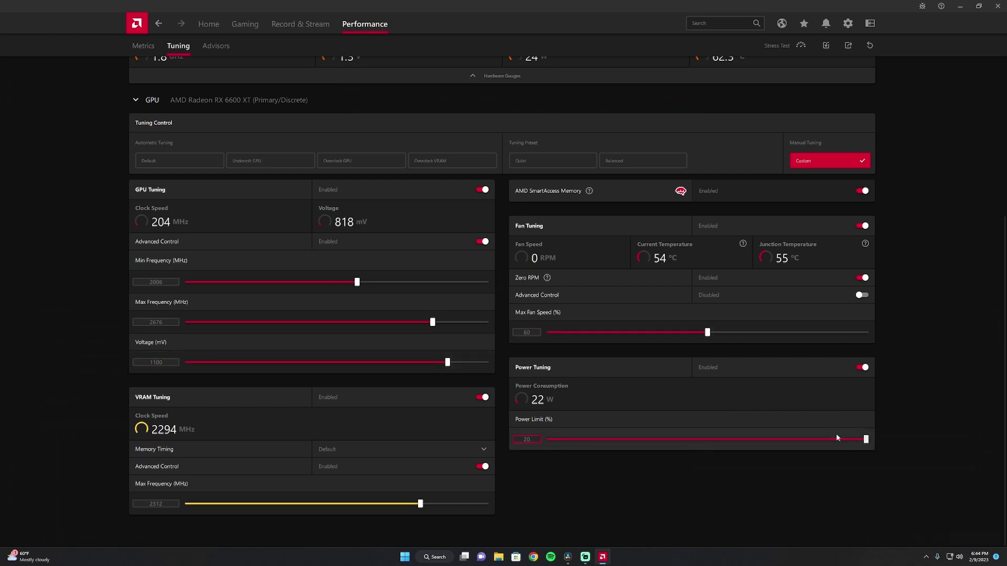
pyautogui.click(866, 367)
pyautogui.click(863, 369)
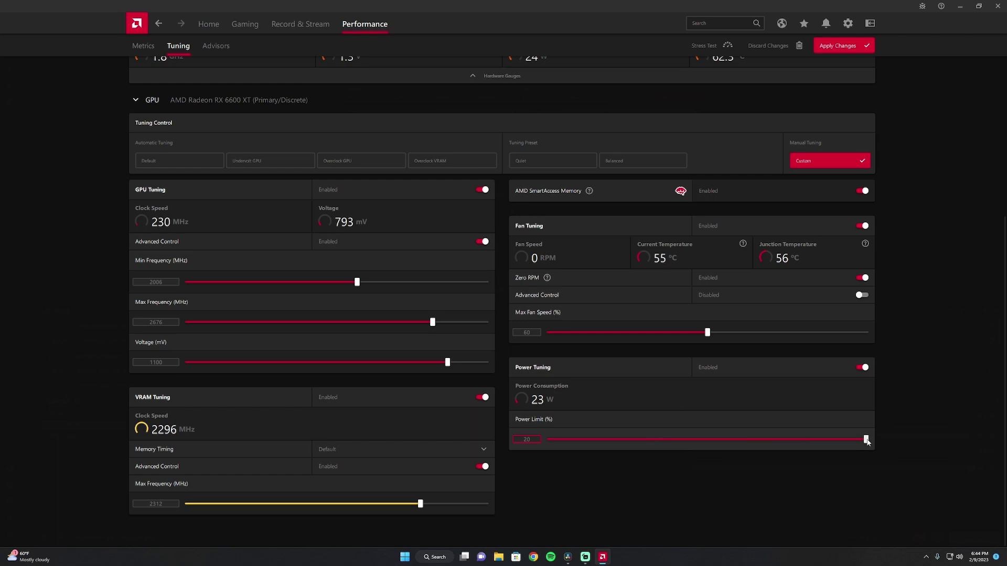
pyautogui.moveTo(869, 440); pyautogui.dragTo(894, 445)
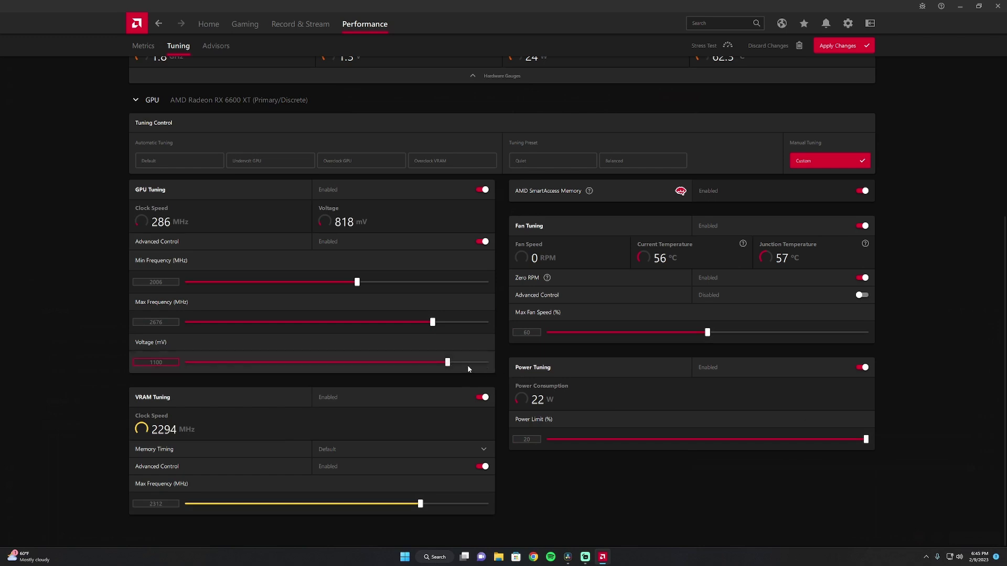
# Try a GPU voltage near 1150 mV, then set it back to 1100 mV.
pyautogui.moveTo(448, 362)
pyautogui.mouseDown()
pyautogui.moveTo(495, 367)
pyautogui.moveTo(449, 371)
pyautogui.mouseUp()
pyautogui.click(162, 363)
pyautogui.press('Return')
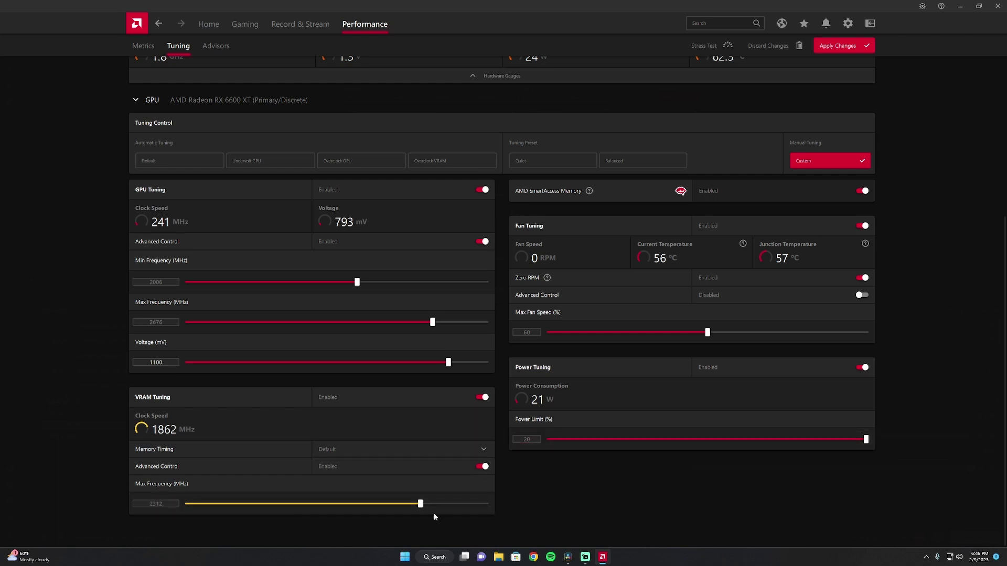
# Check the 2312 MHz VRAM max frequency and apply the custom RX 6600 XT tuning.
pyautogui.click(421, 505)
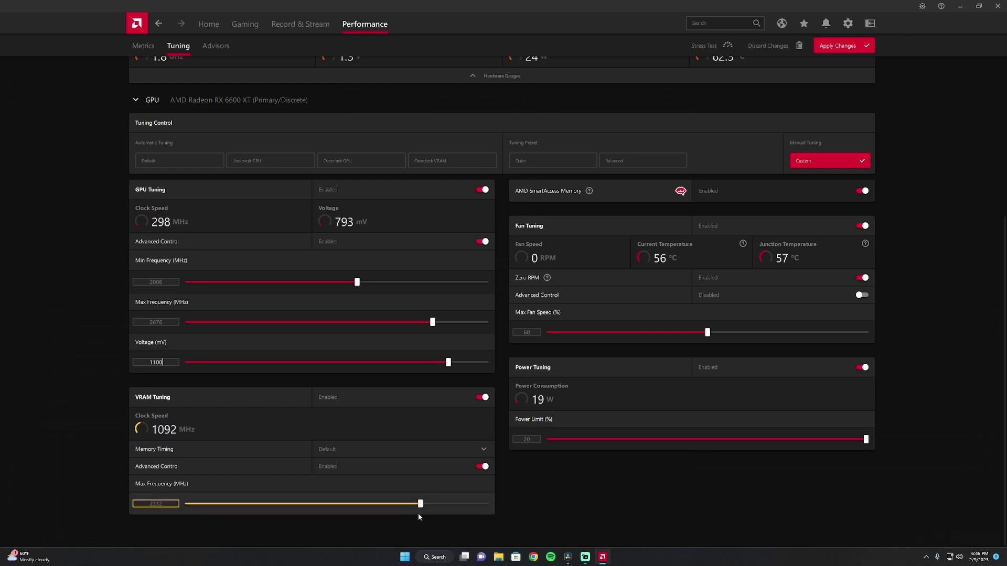
pyautogui.click(858, 47)
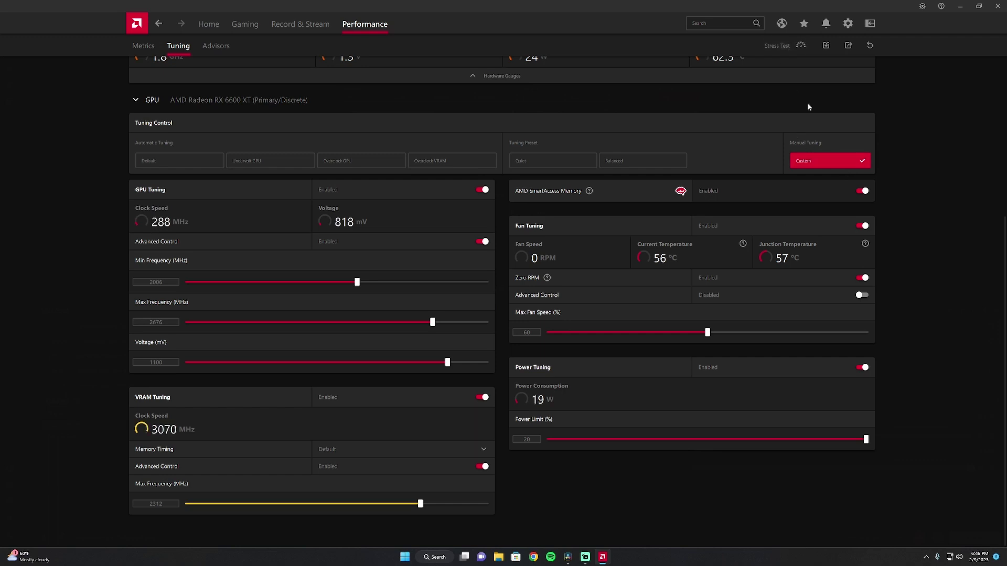
# Stress-test the RX 6600 XT until it reports Stress Test Completed.
pyautogui.click(786, 42)
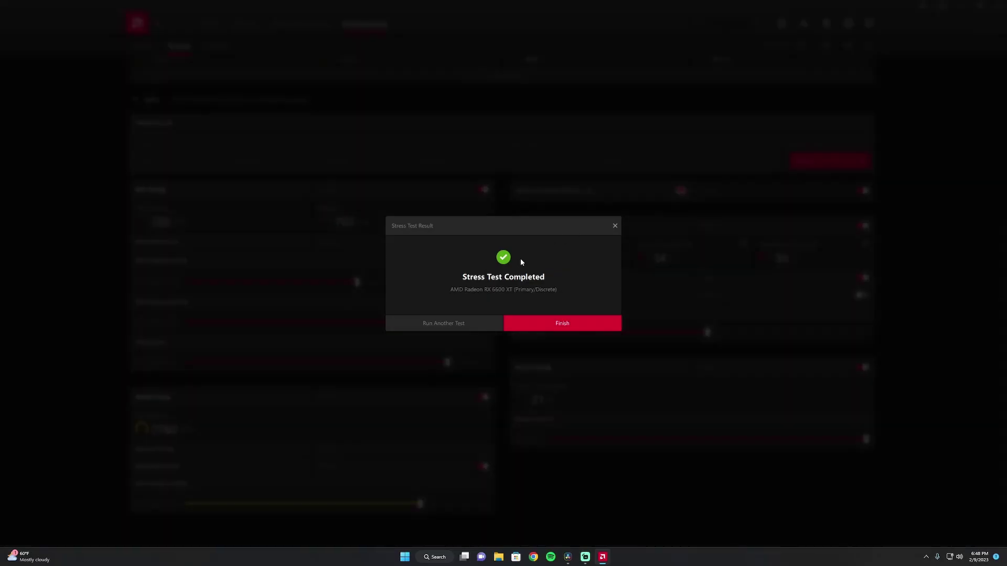
# Close the stress test result and lower the GPU power limit to 18%.
pyautogui.click(560, 325)
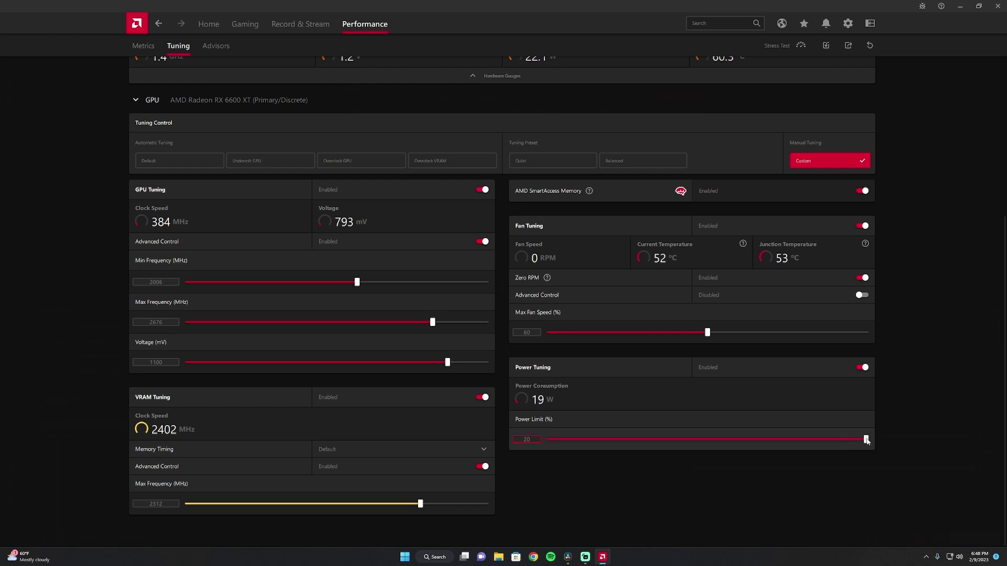
pyautogui.moveTo(866, 441); pyautogui.dragTo(846, 447)
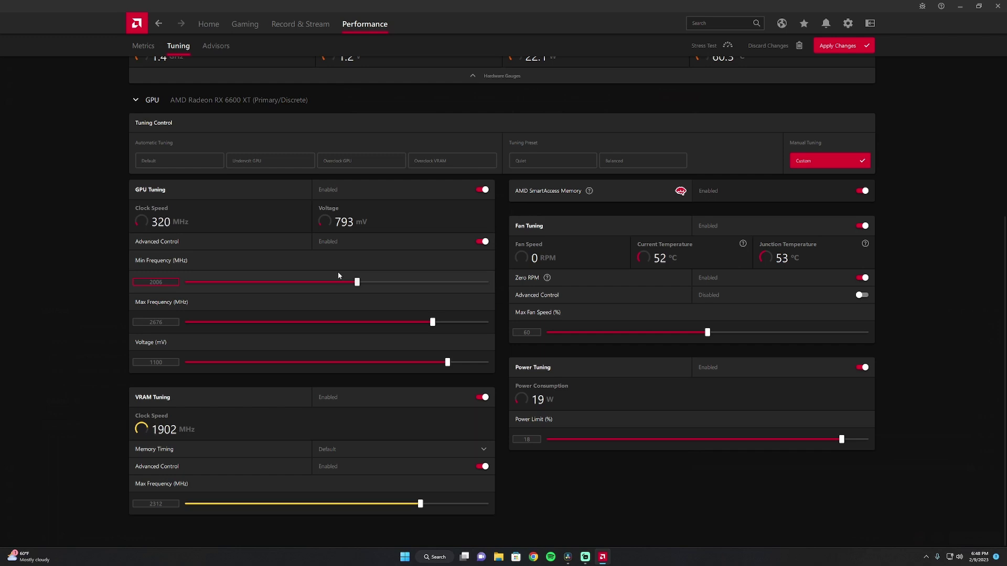
# Apply the 18% power limit and export the tuning profile, overwriting sav1.xml.
pyautogui.click(854, 51)
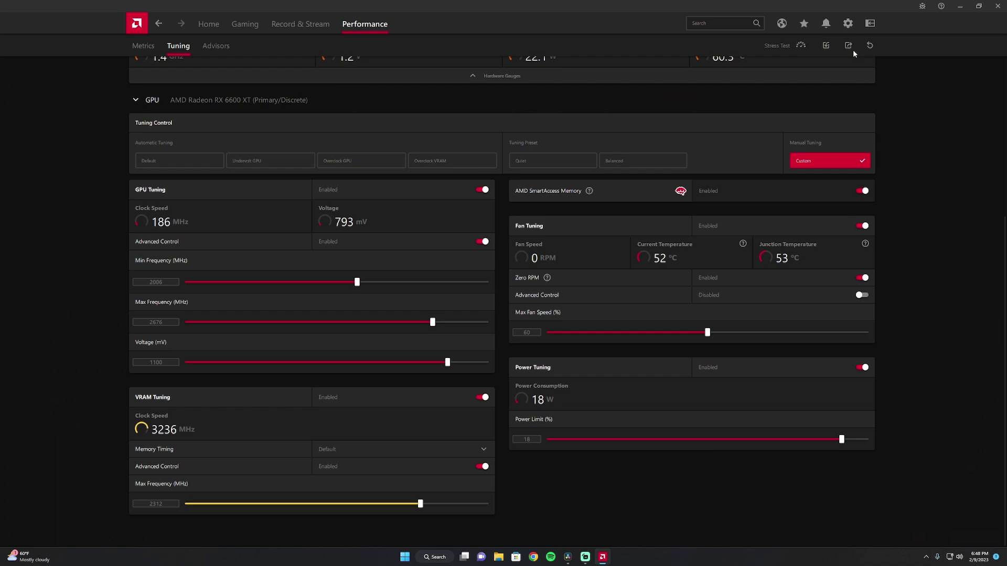
pyautogui.scroll(4, 883, 250)
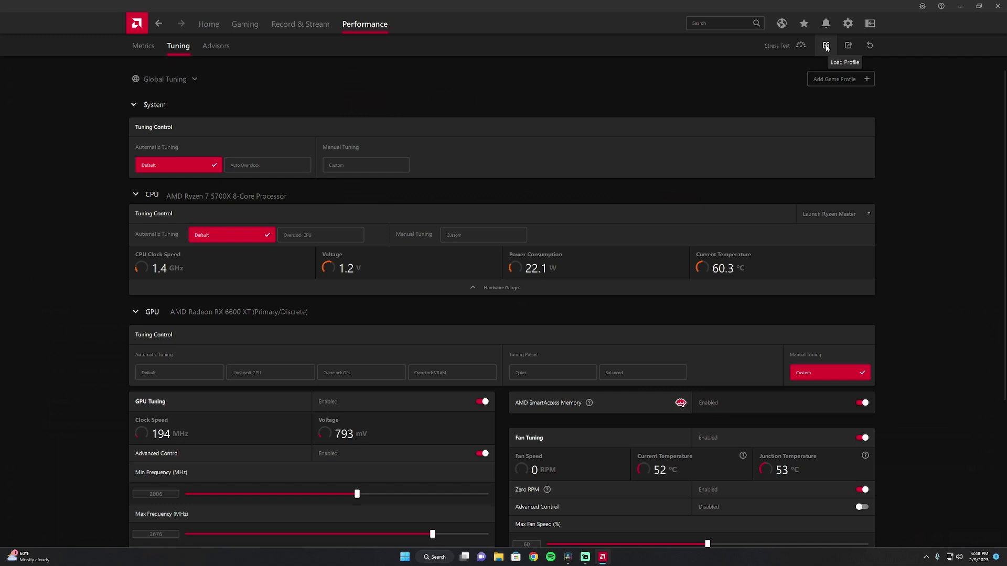
pyautogui.click(848, 46)
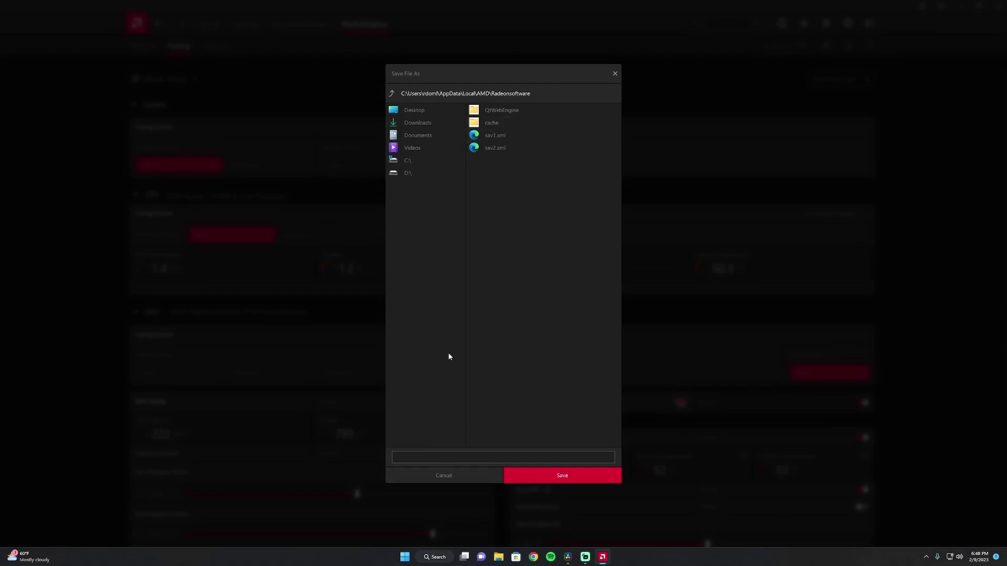
pyautogui.click(491, 135)
pyautogui.click(575, 475)
pyautogui.click(531, 319)
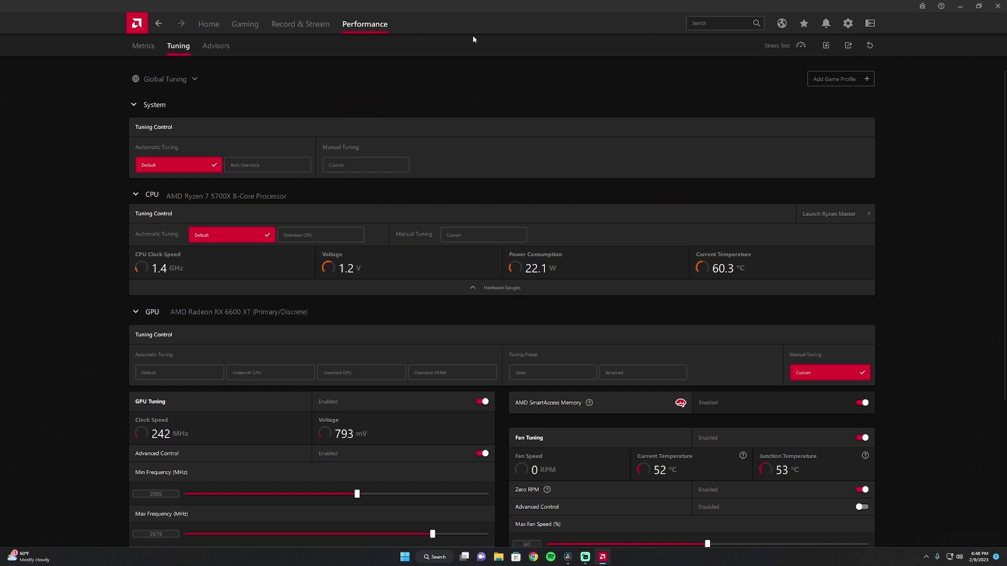
# Load the sav1.xml tuning profile and confirm the warning to apply it.
pyautogui.click(828, 45)
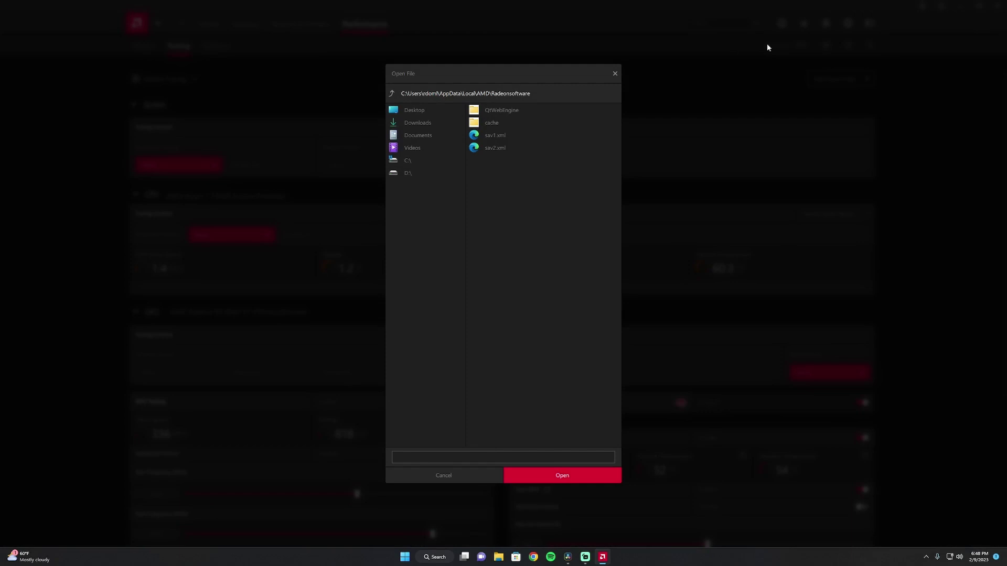
pyautogui.click(502, 135)
pyautogui.click(586, 479)
pyautogui.click(558, 342)
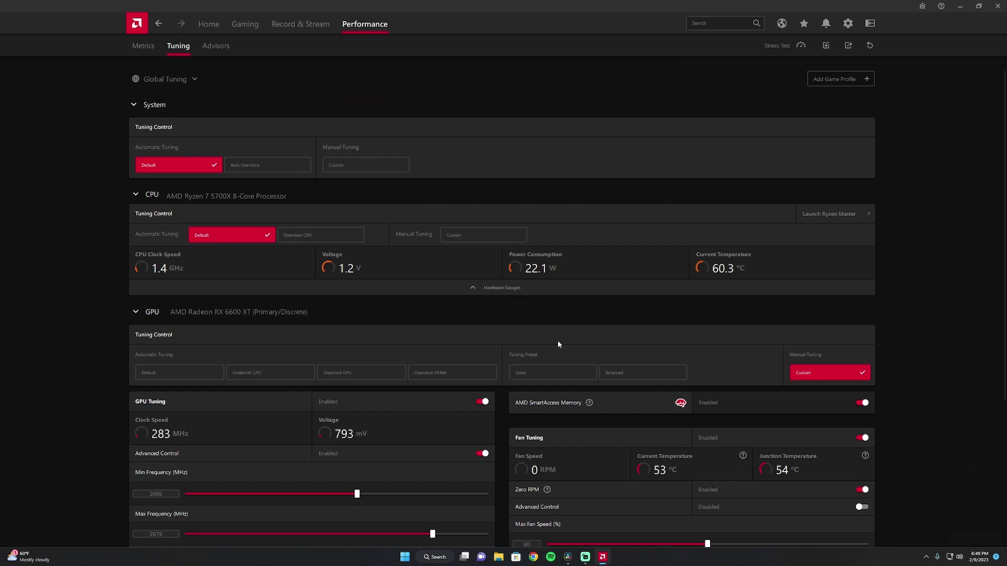
pyautogui.scroll(-2, 826, 424)
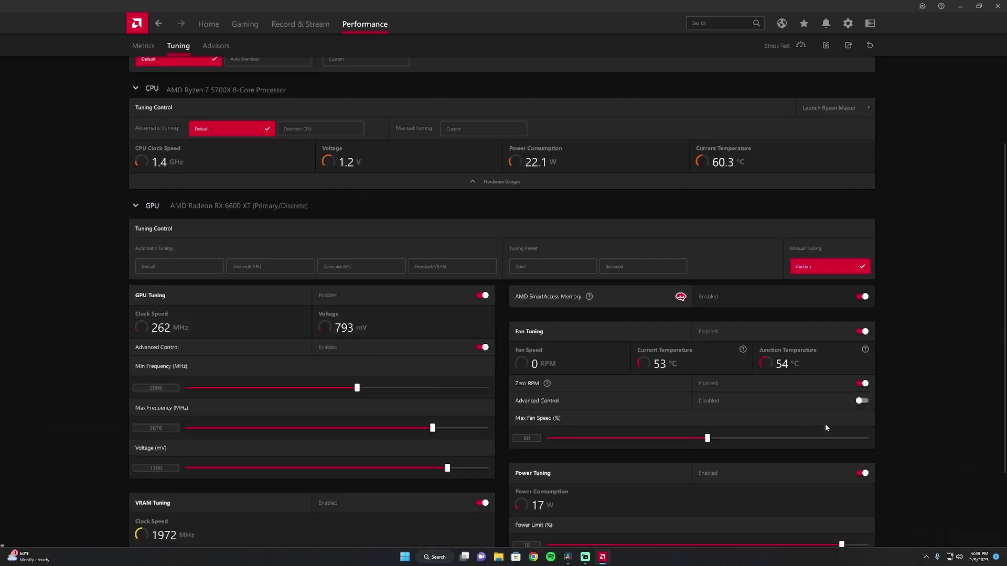
pyautogui.scroll(2, 791, 441)
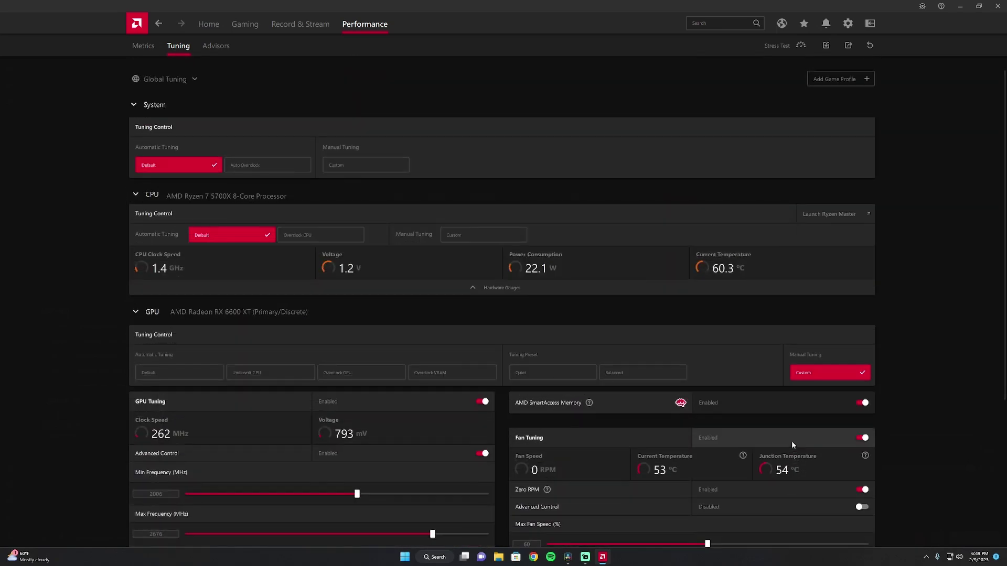